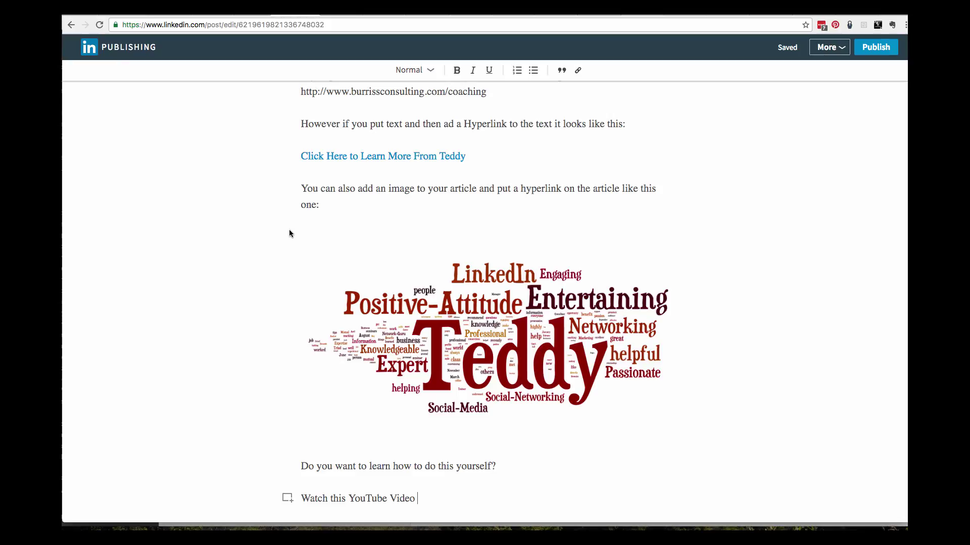
Review the draft, checking the coaching URL text and the word-cloud image's existing link.
scroll(289, 233, up, 5)
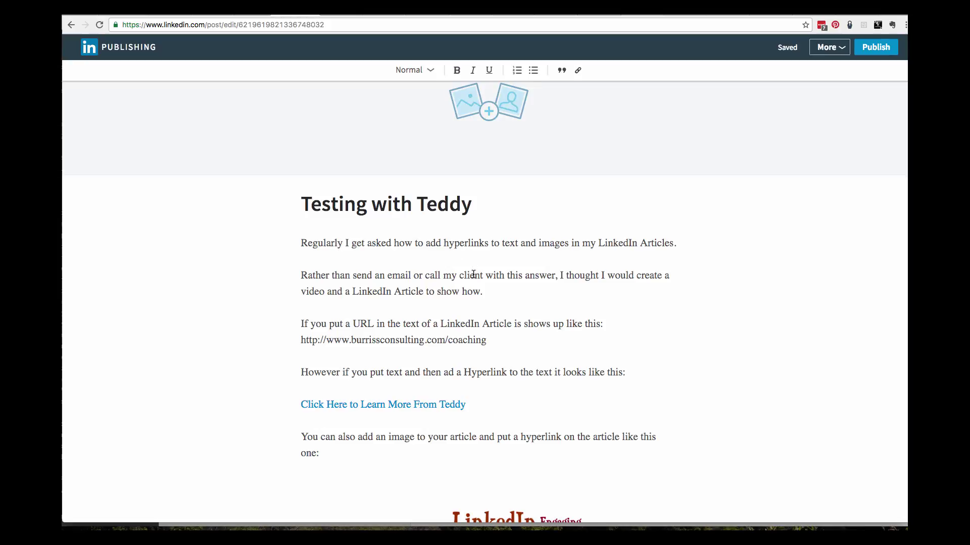
scroll(473, 273, down, 1)
scroll(468, 276, up, 2)
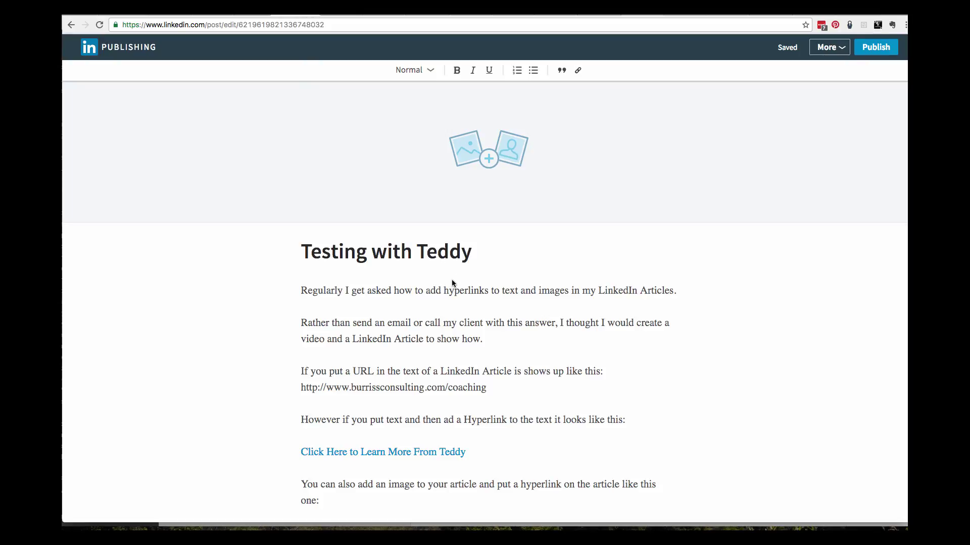
scroll(452, 281, down, 3)
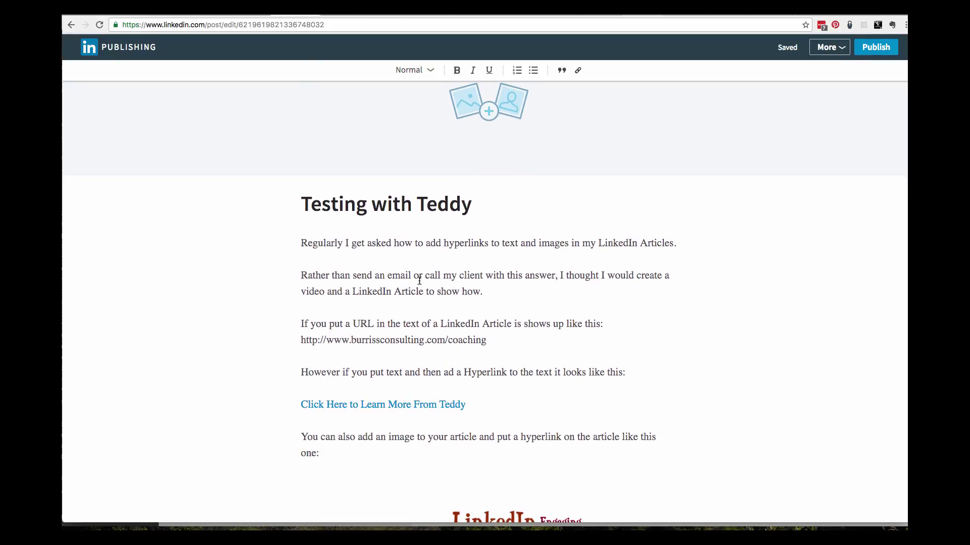
scroll(420, 281, down, 2)
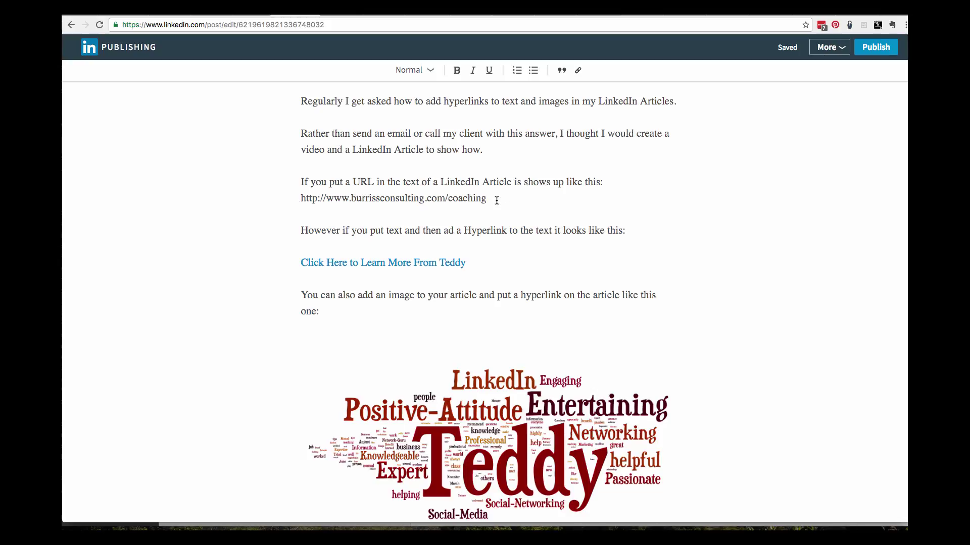
drag(487, 200, 298, 201)
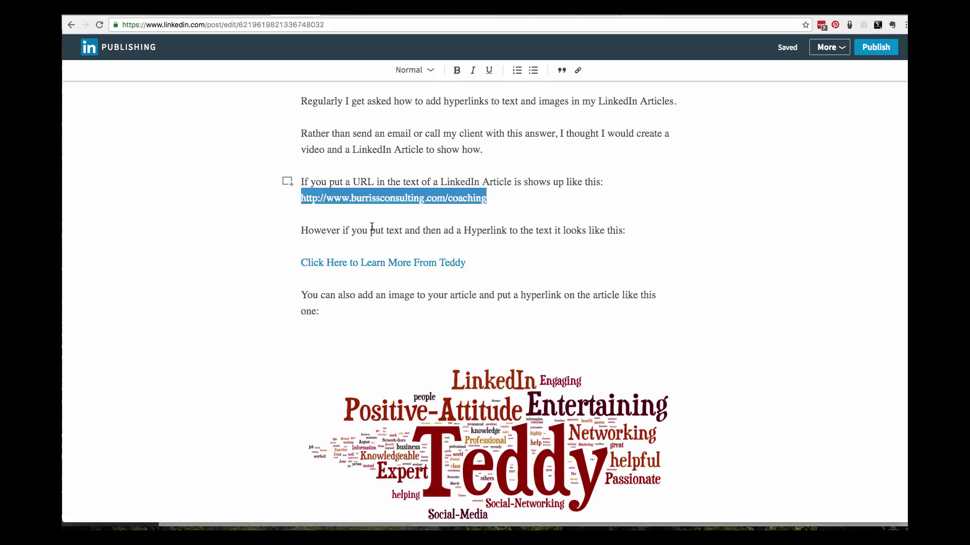
click(385, 209)
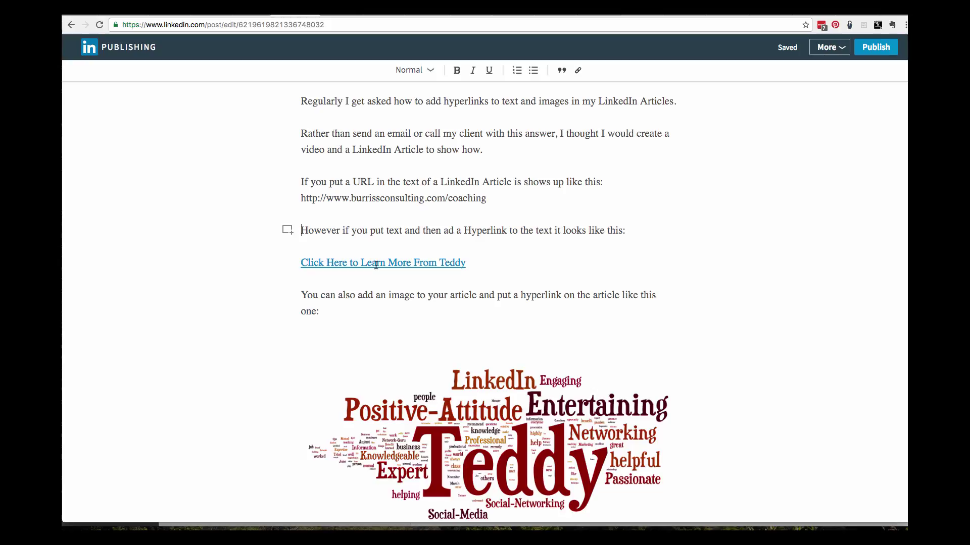
scroll(375, 265, down, 4)
click(464, 336)
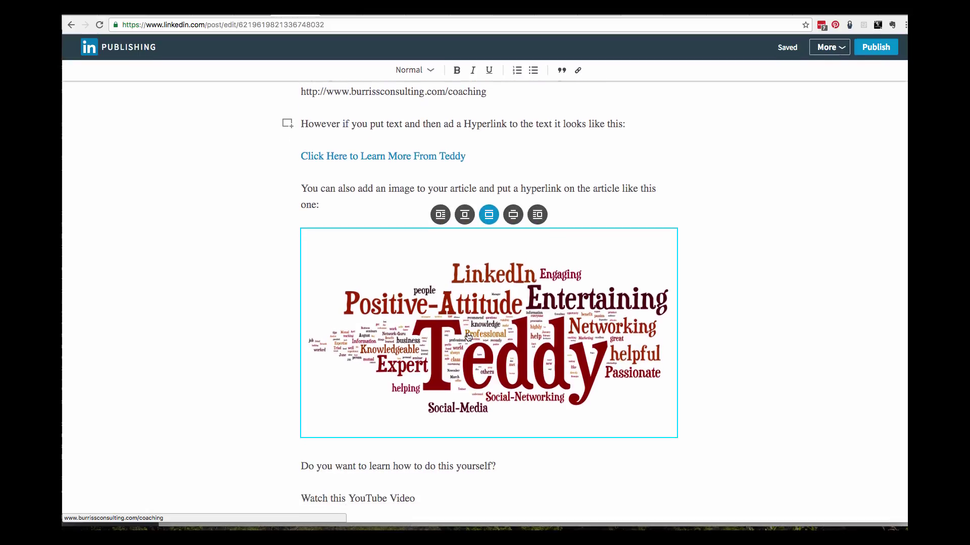
click(265, 343)
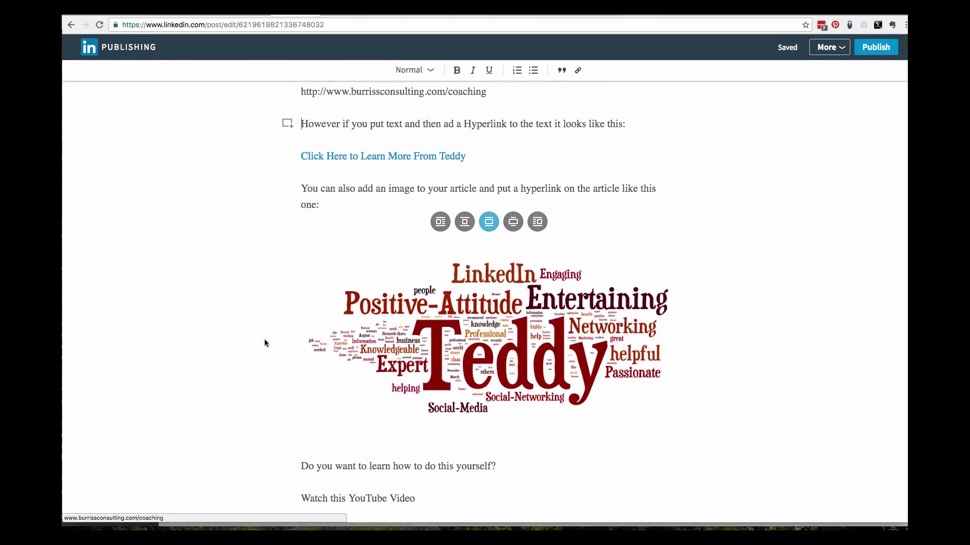
click(328, 339)
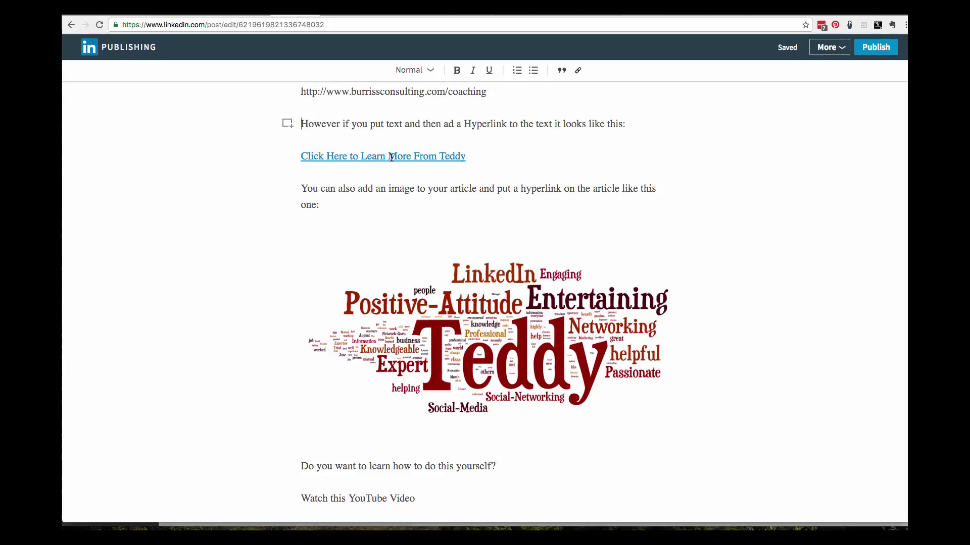
Below the first link, add a line inviting readers to view the author on LinkedIn.
click(465, 152)
key(Return)
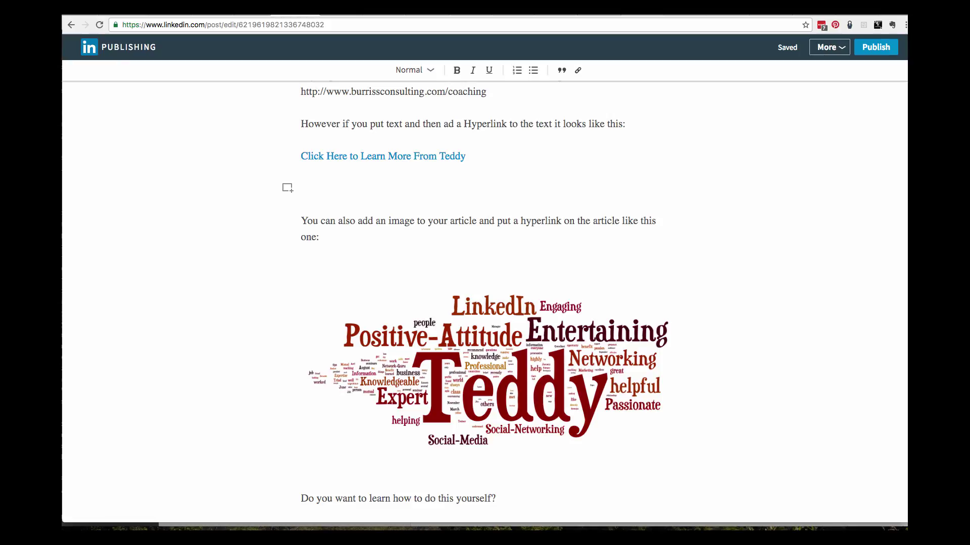
text(Click here to view)
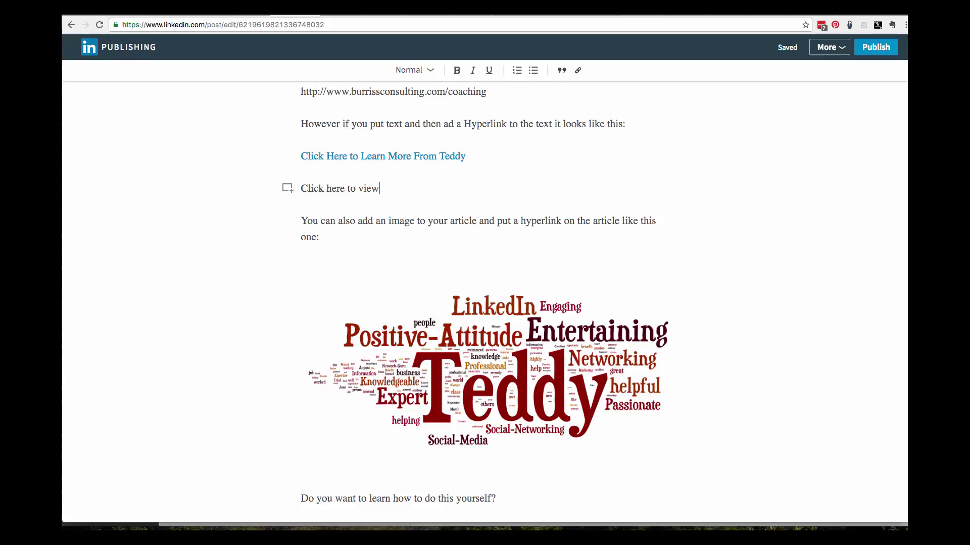
text( Teddy Burr)
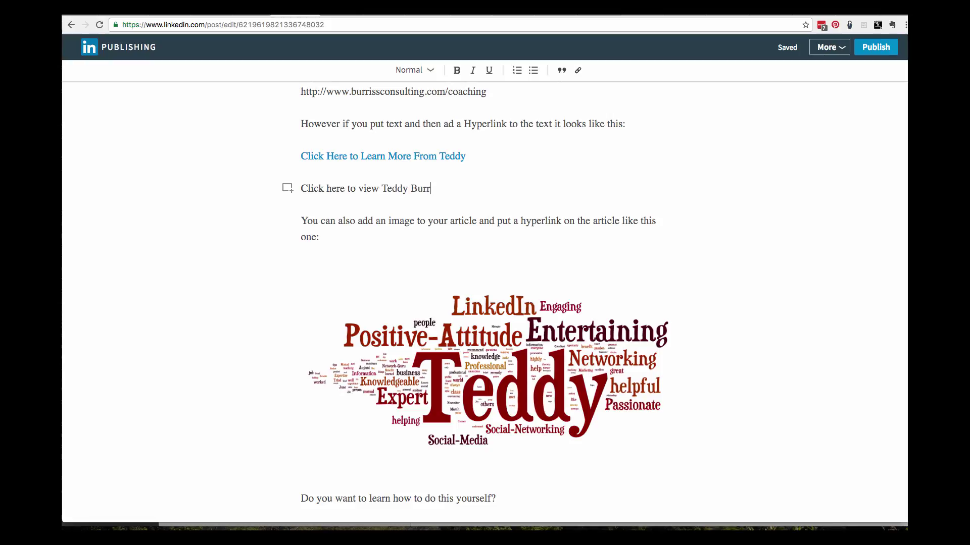
text(rss on Linkc)
key(BackSpace)
text(edIn)
Select the text of the new line to prepare it for linking.
key(alt+shift+Left)
key(alt+shift+Left)
key(alt+shift+Left)
key(alt+shift+Left)
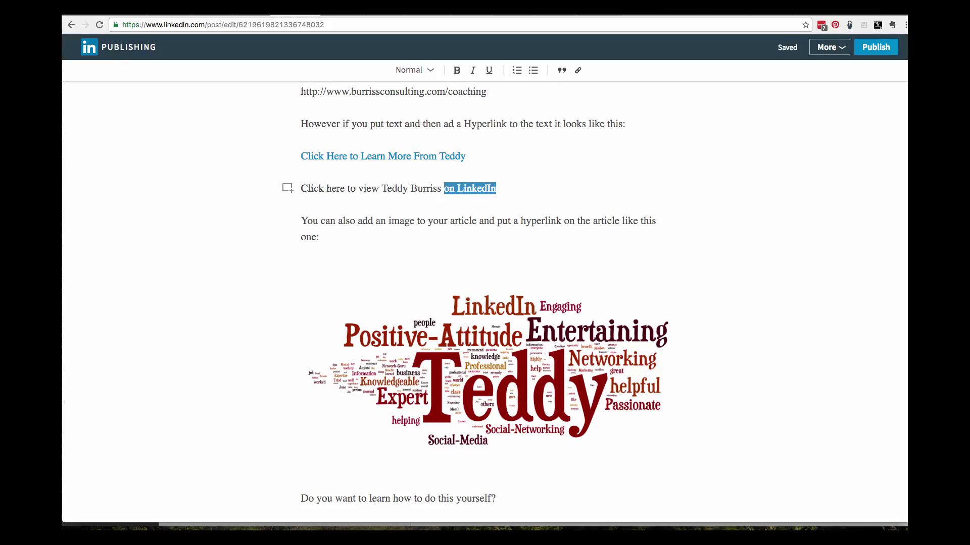
key(alt+shift+Left)
key(alt+shift+Left)
key(alt+shift+Left)
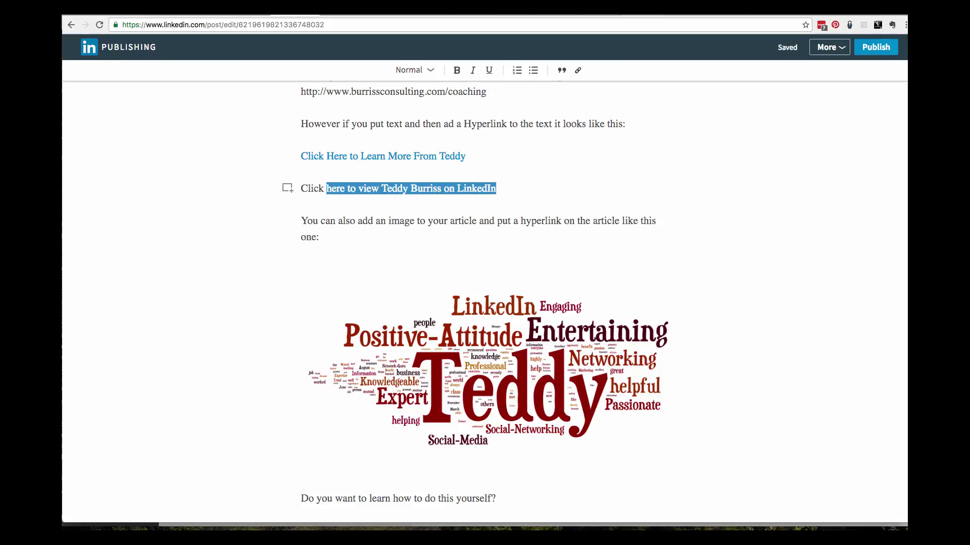
key(alt+shift+Left)
key(Right)
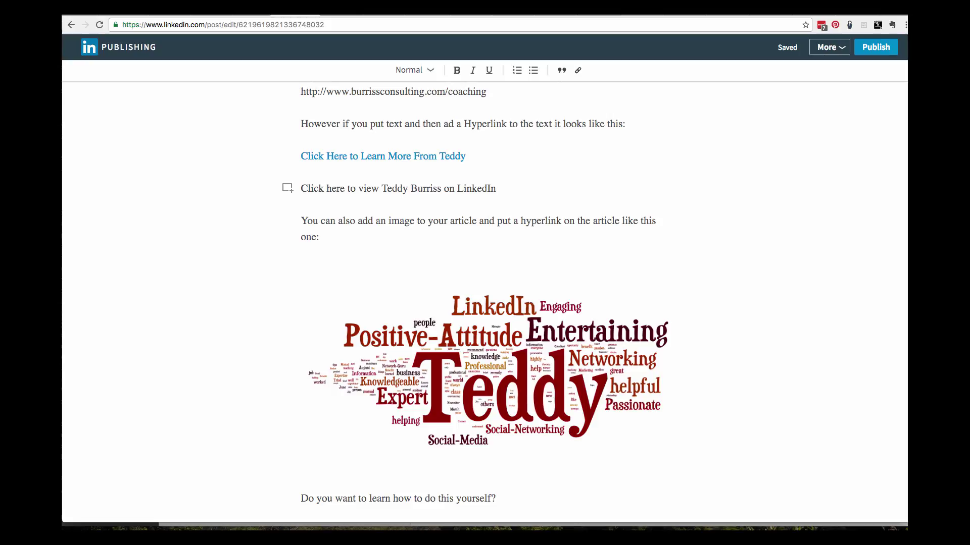
key(shift+Left)
key(shift+Left)
key(shift+Left)
key(shift+Left)
key(shift+Left)
key(shift+Left)
key(shift+Left)
key(shift+Left)
key(shift+Left)
key(shift+Left)
key(shift+Left)
key(shift+Left)
key(shift+Left)
key(shift+Left)
key(shift+Left)
key(shift+Left)
key(shift+Left)
key(shift+Left)
key(shift+Left)
key(shift+Left)
key(shift+Left)
key(shift+Left)
key(shift+Left)
key(shift+Left)
key(shift+Left)
key(shift+Left)
key(shift+Left)
key(shift+Left)
key(shift+Left)
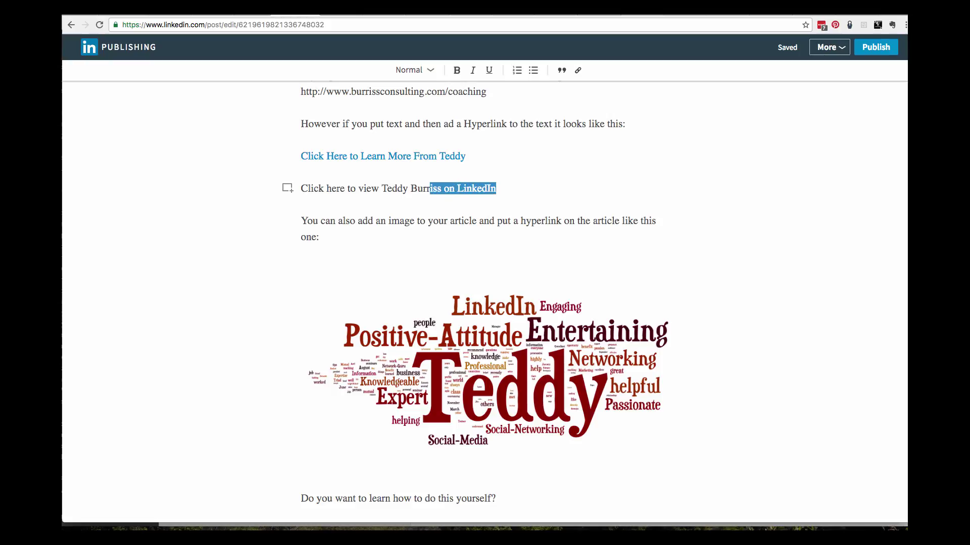
key(shift+Left)
key(shift+Left)
key(shift+Left)
key(shift+Left)
key(shift+Left)
key(shift+Left)
key(shift+Left)
key(shift+Left)
key(shift+Left)
key(shift+Left)
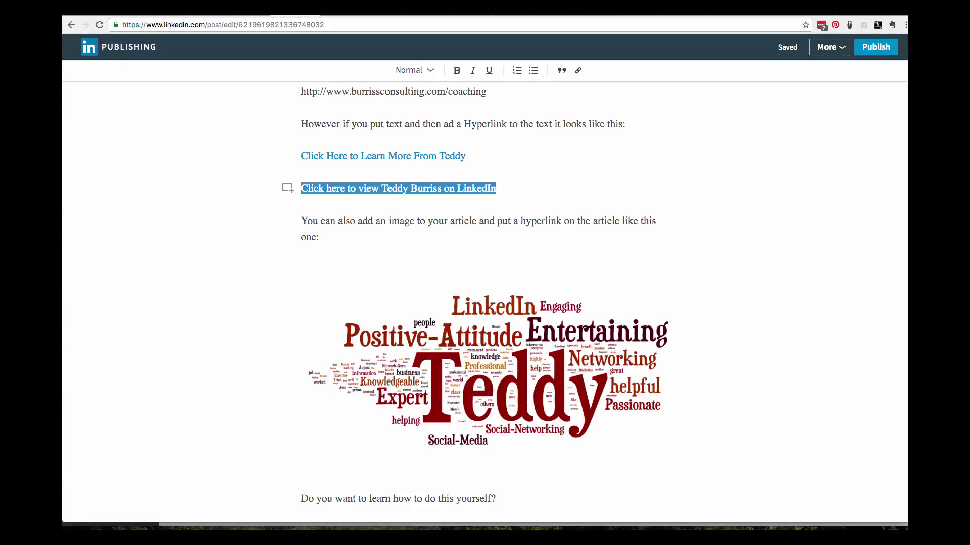
Hyperlink the selected line to the author's pasted LinkedIn profile URL.
click(580, 74)
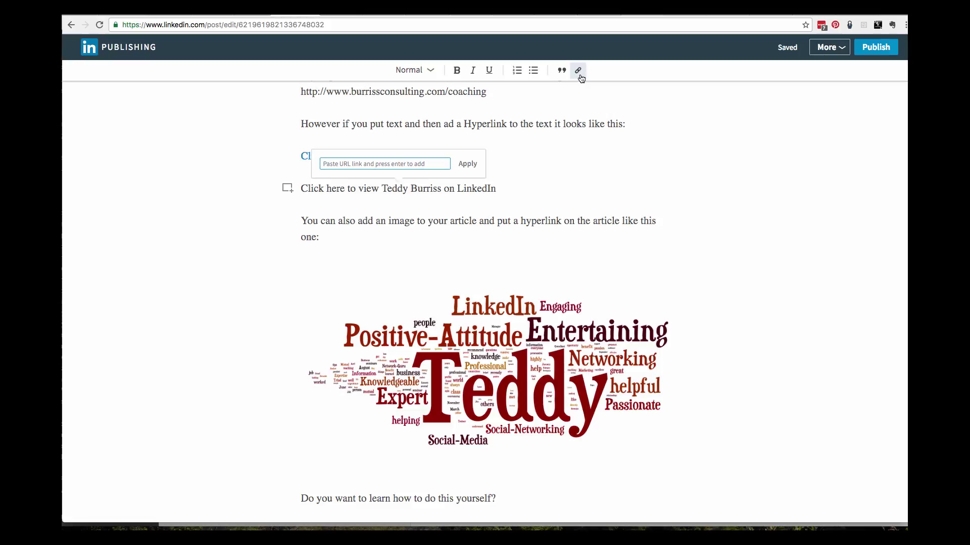
text(ht)
key(BackSpace)
key(BackSpace)
text(http://www.linkedin.com/in/tlburriss)
click(468, 164)
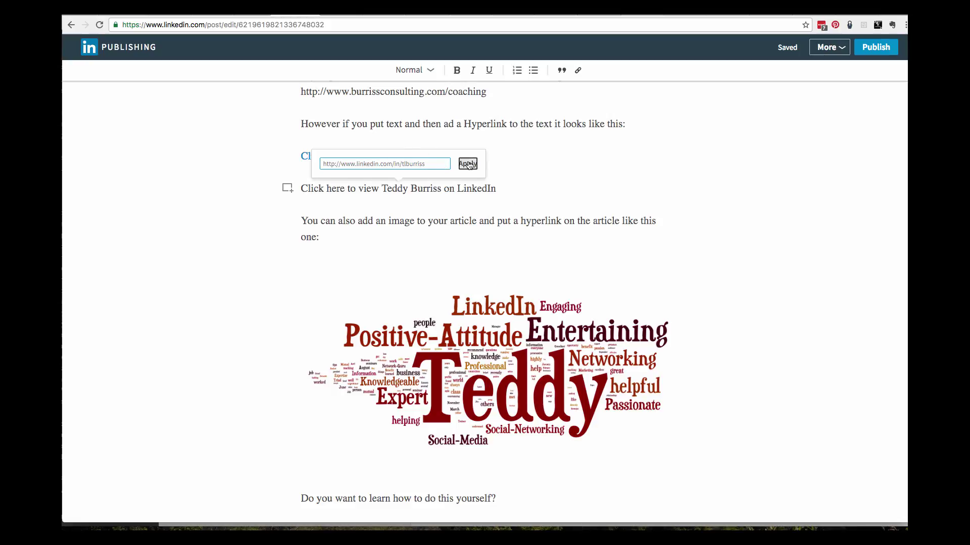
click(423, 208)
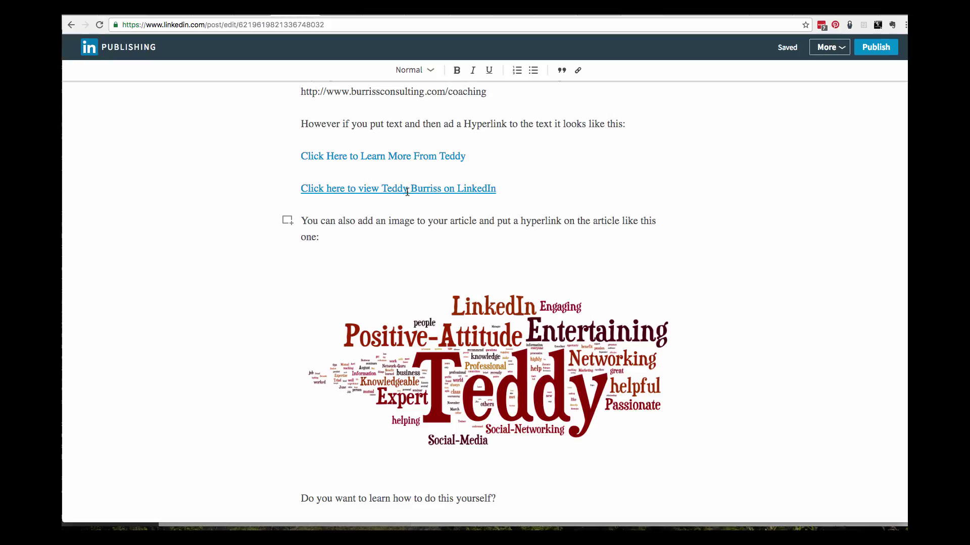
click(473, 156)
key(Return)
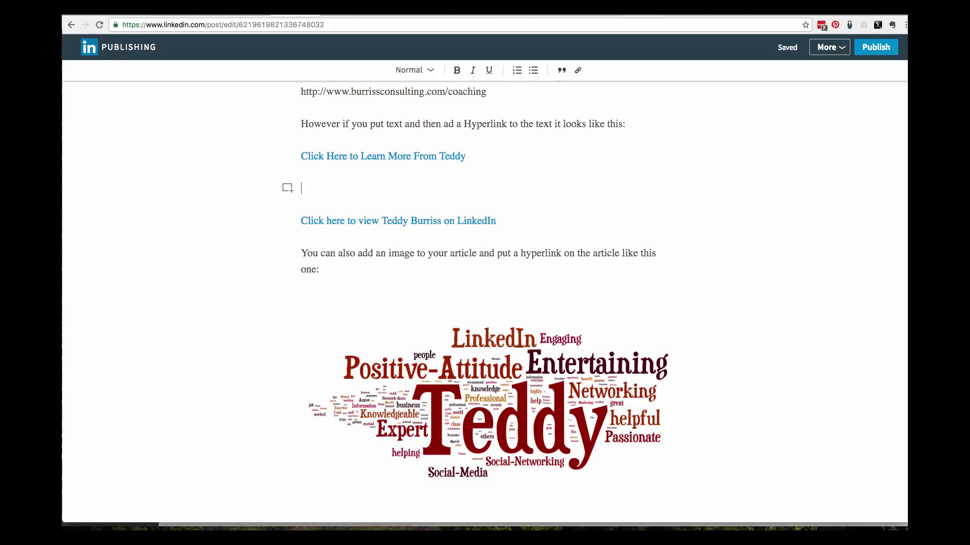
text(GOOGLE)
key(super+shift+Left)
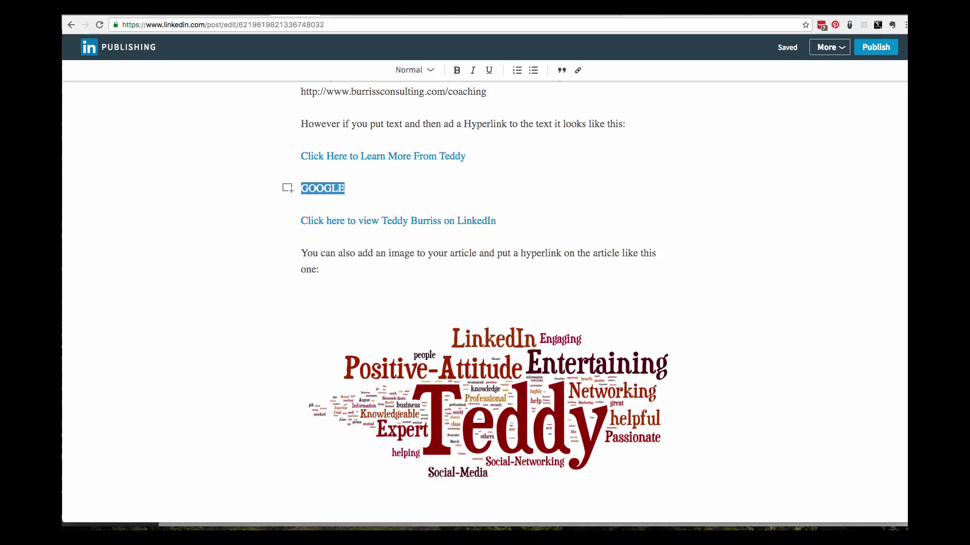
key(super+k)
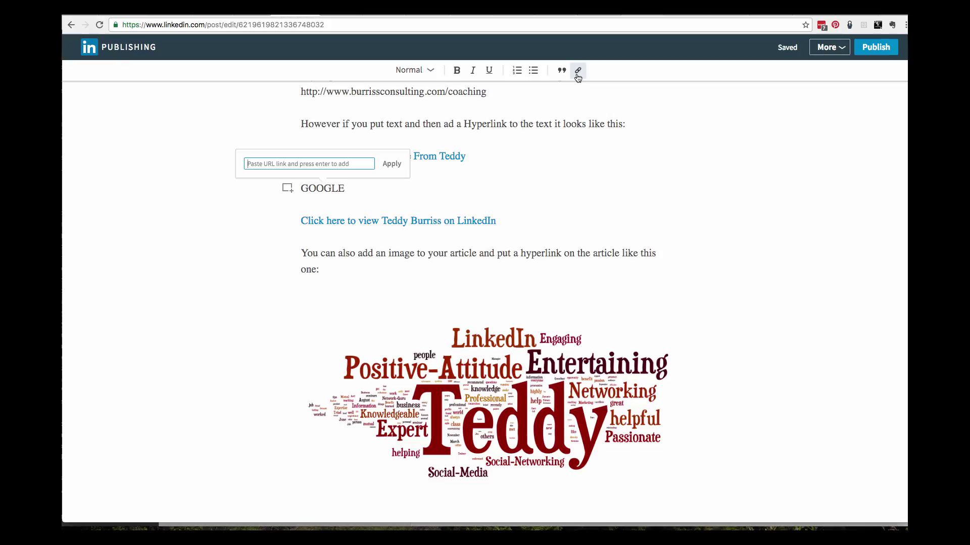
text(htto://www.google.com)
key(BackSpace)
text(p)
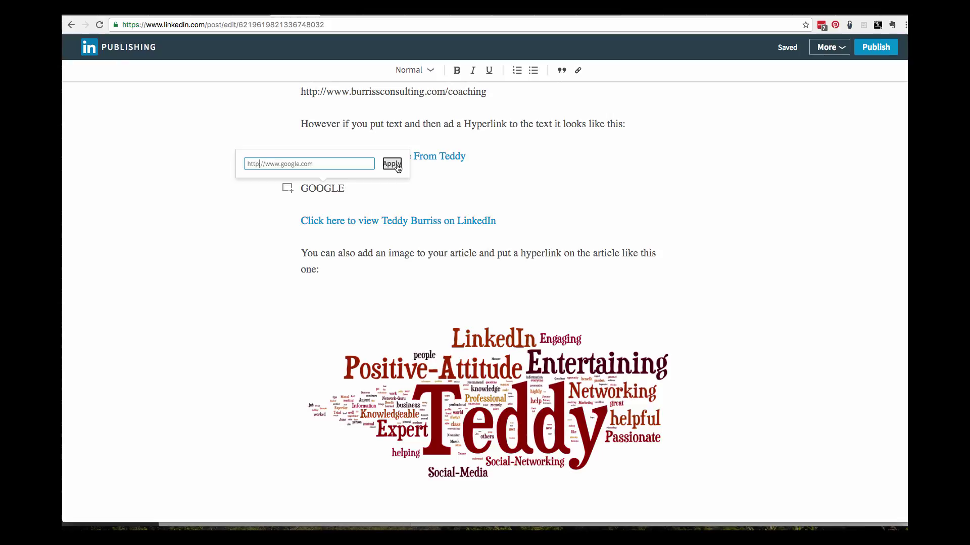
click(392, 164)
click(351, 195)
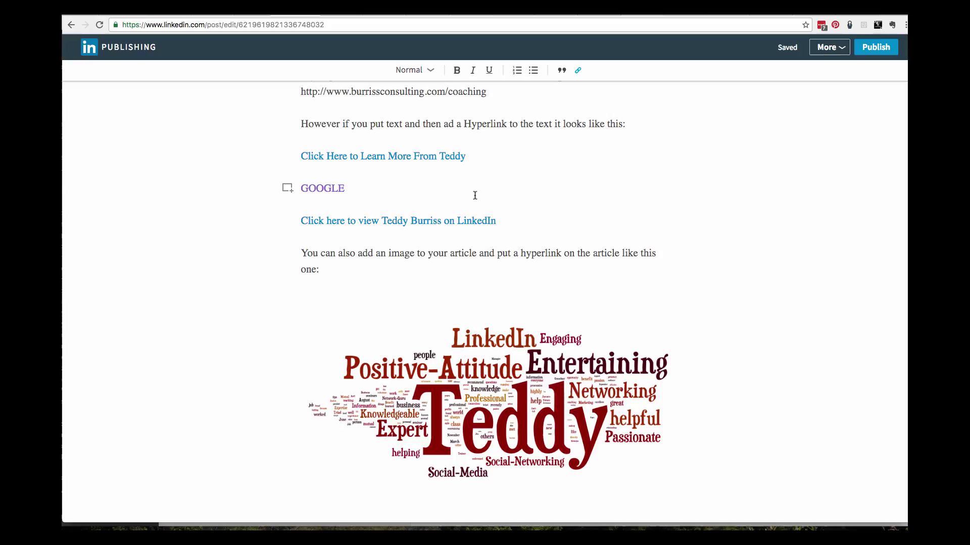
Insert an empty paragraph after the 'one:' line, above the word-cloud image.
scroll(503, 192, down, 3)
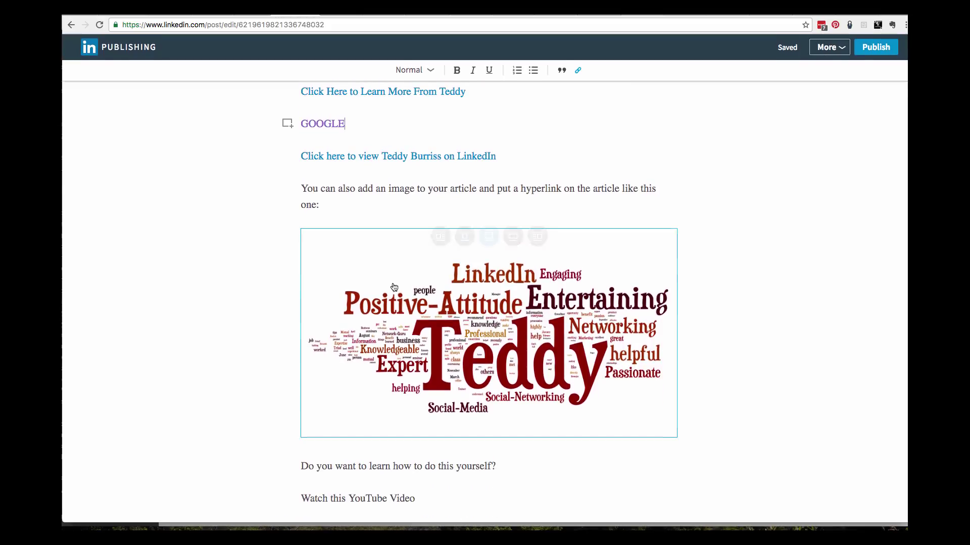
click(337, 205)
key(Return)
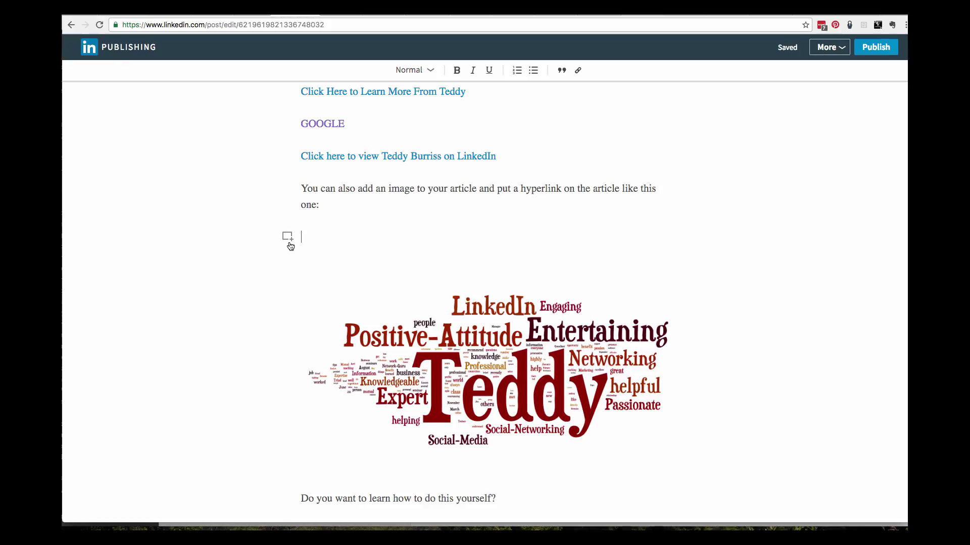
Upload the profile headshot JPEG from the computer as an image on the empty line.
click(289, 238)
click(348, 239)
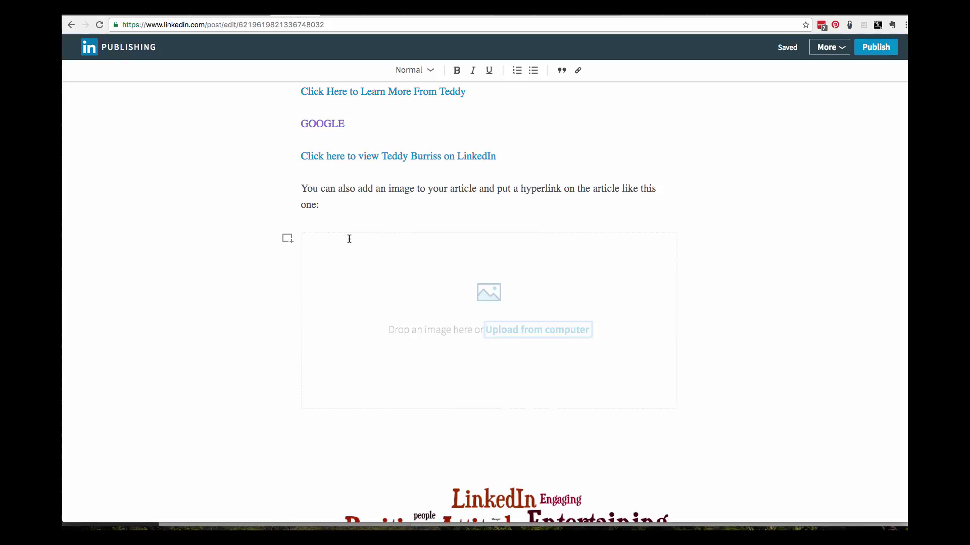
click(511, 331)
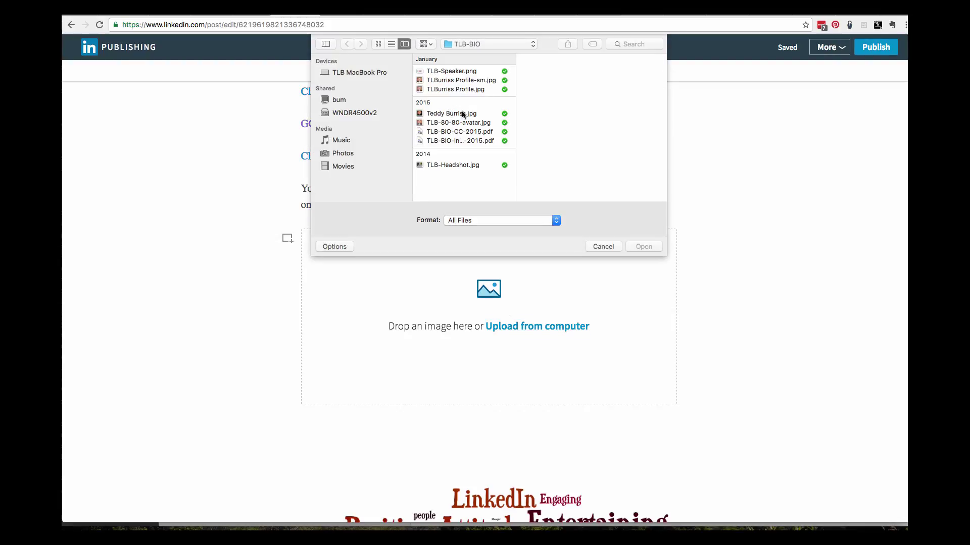
click(446, 90)
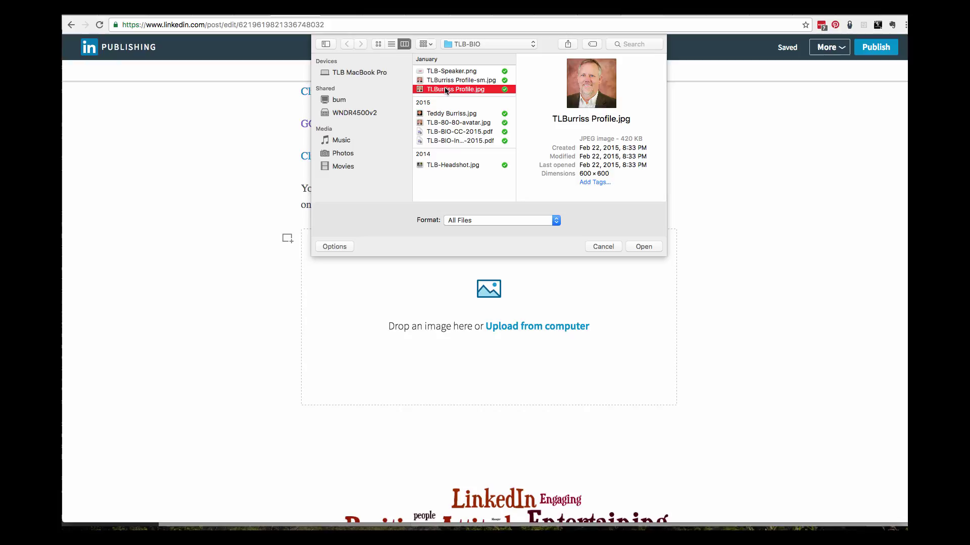
key(Return)
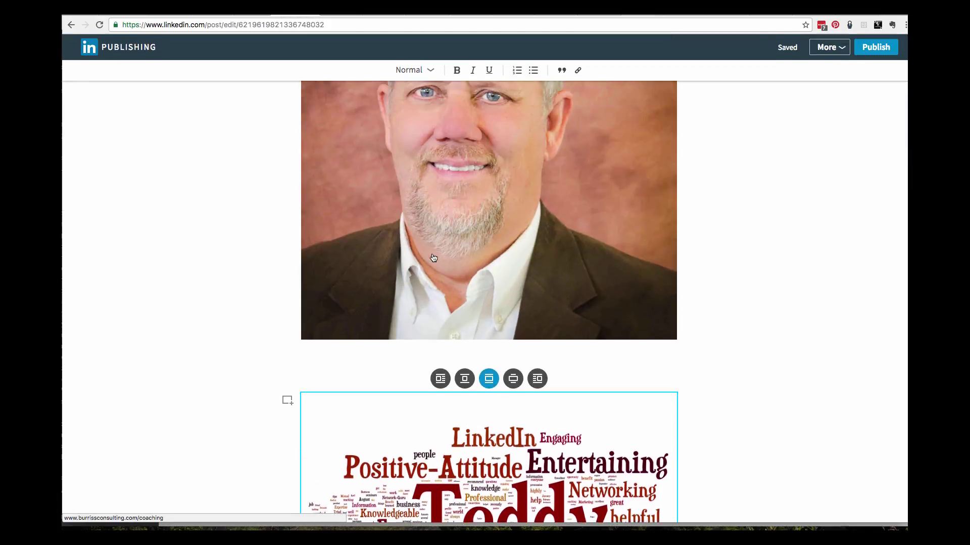
scroll(450, 288, up, 2)
click(530, 196)
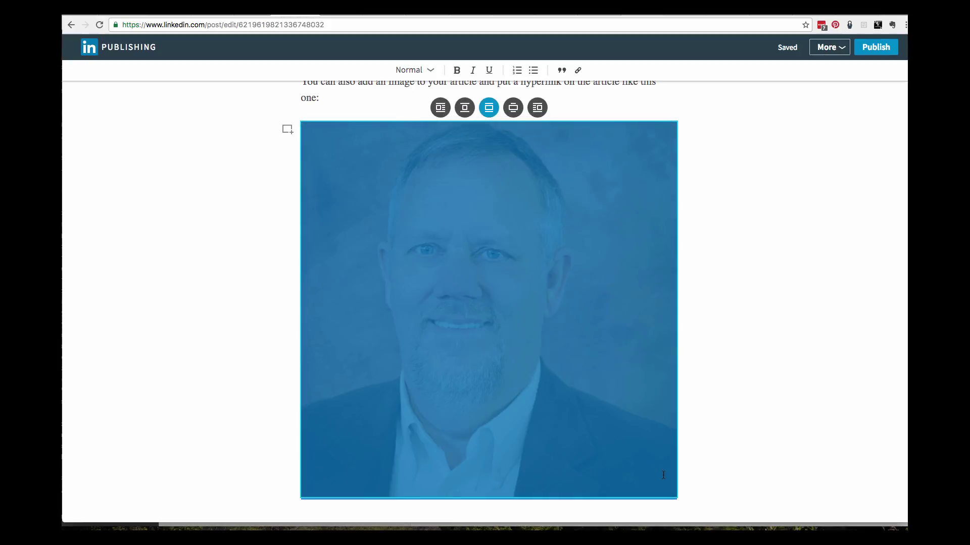
click(677, 497)
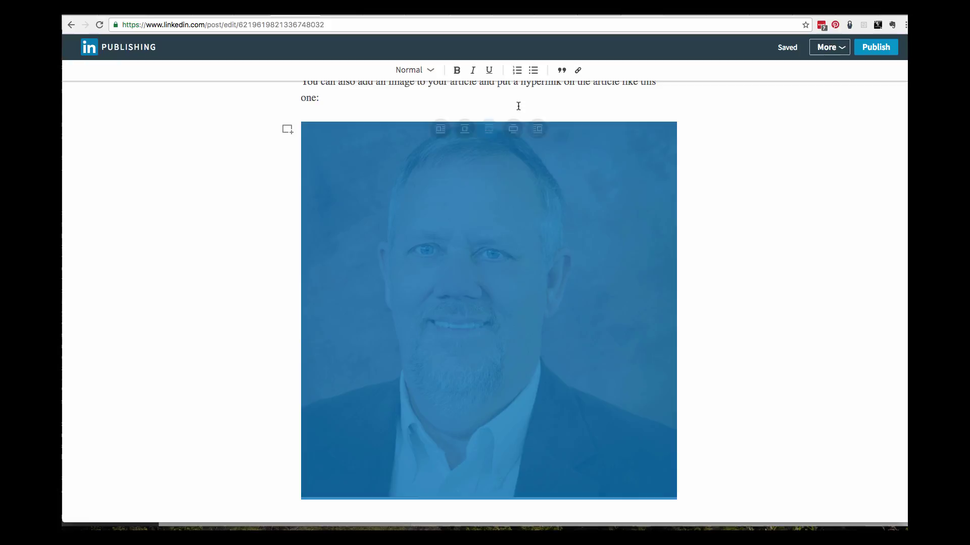
click(440, 147)
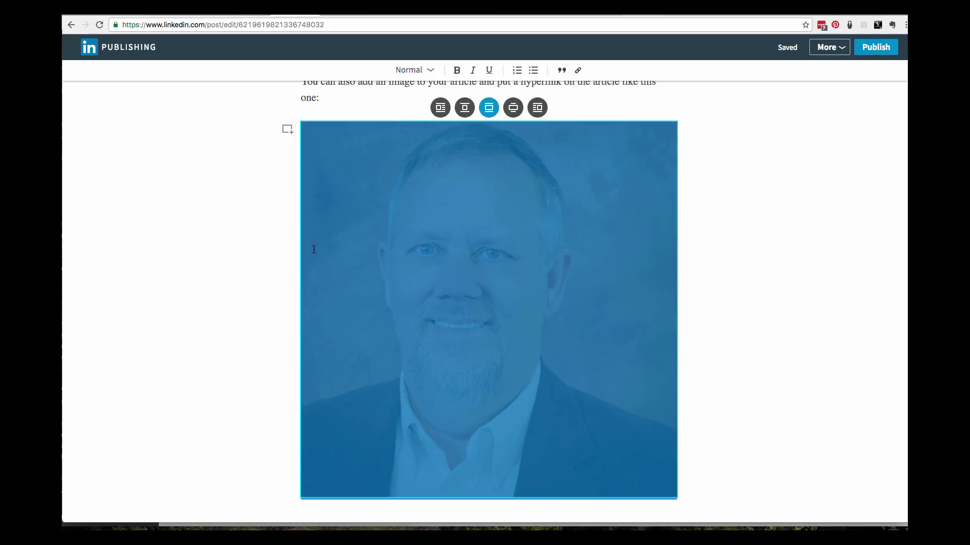
click(324, 97)
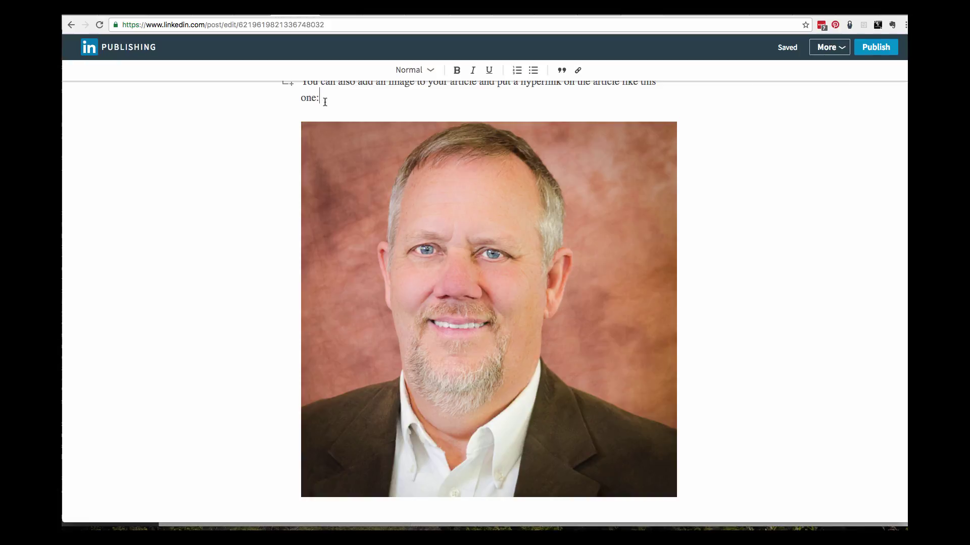
click(433, 243)
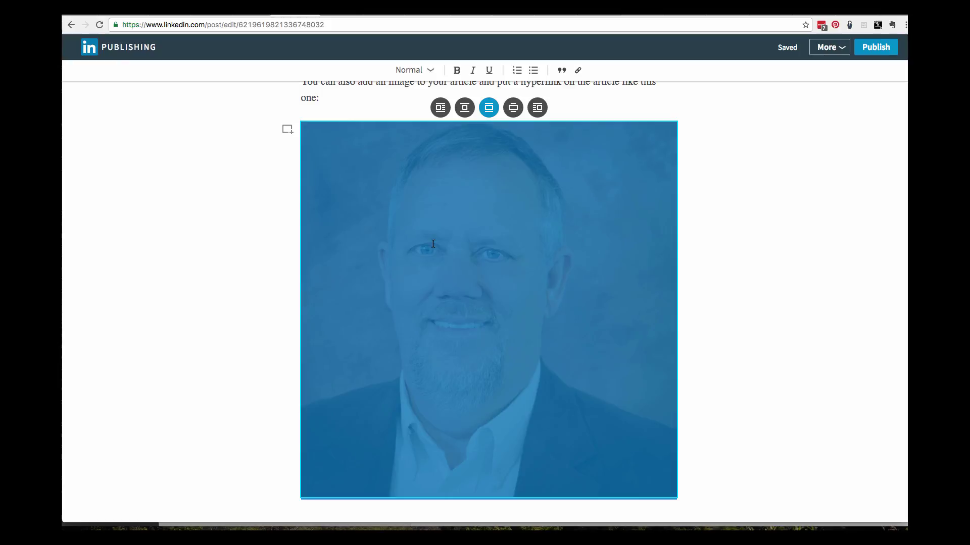
Link the portrait photo to the author's LinkedIn profile address.
click(579, 71)
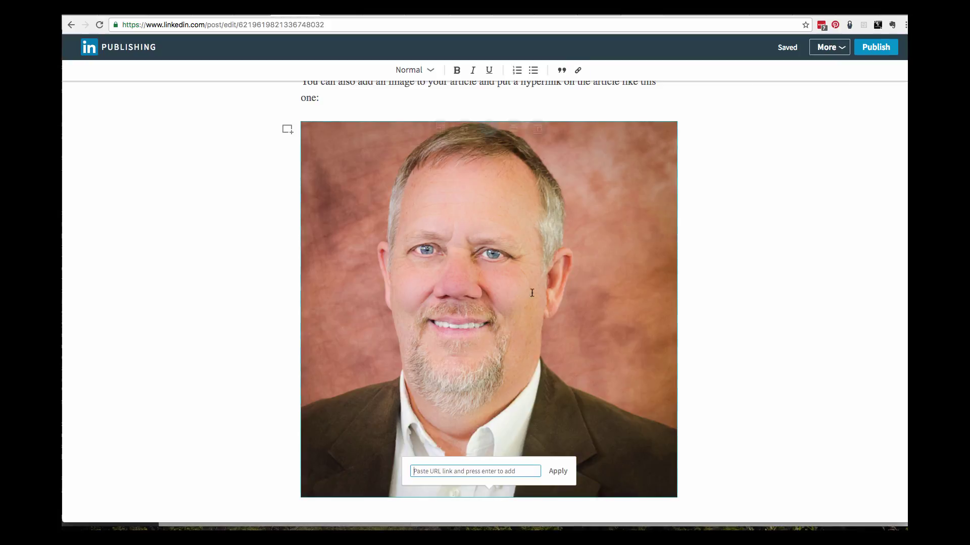
click(436, 470)
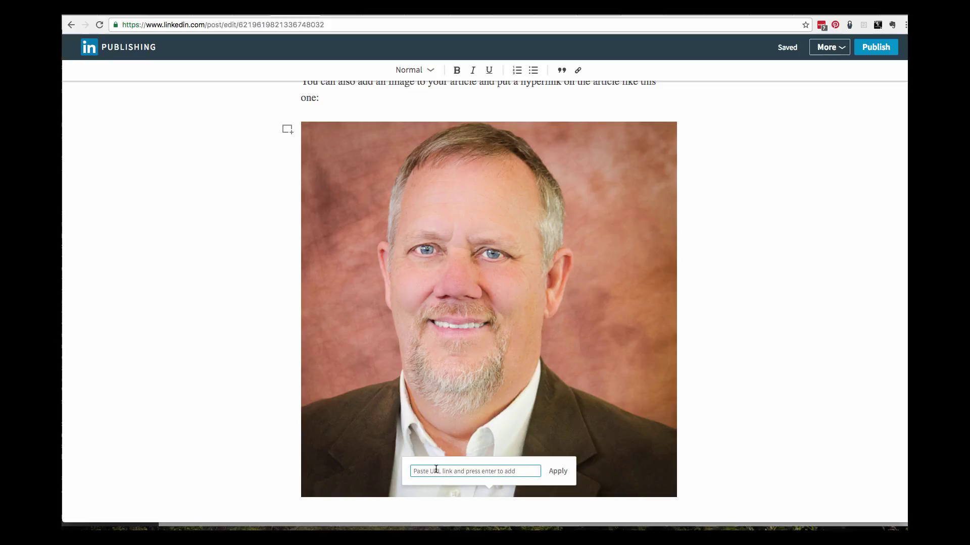
text(;t)
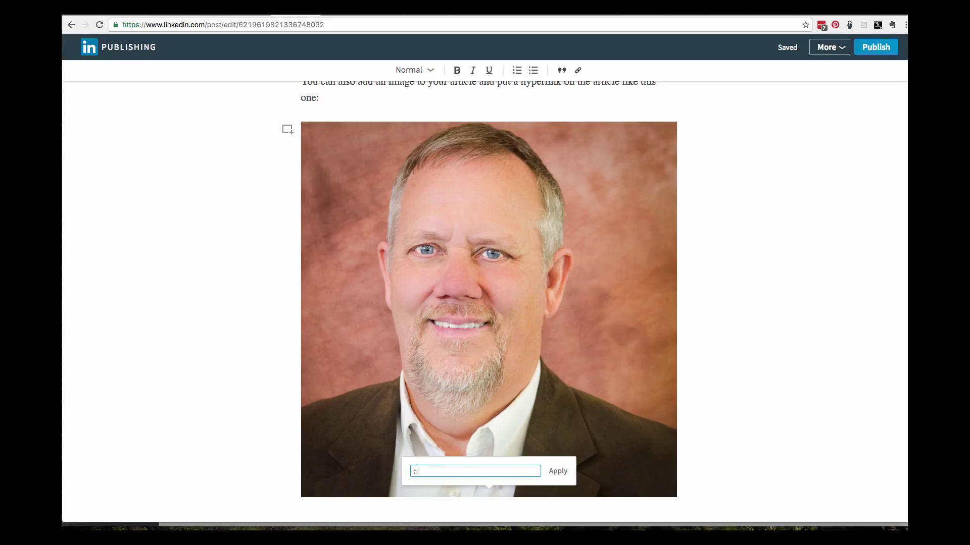
text(l)
click(548, 471)
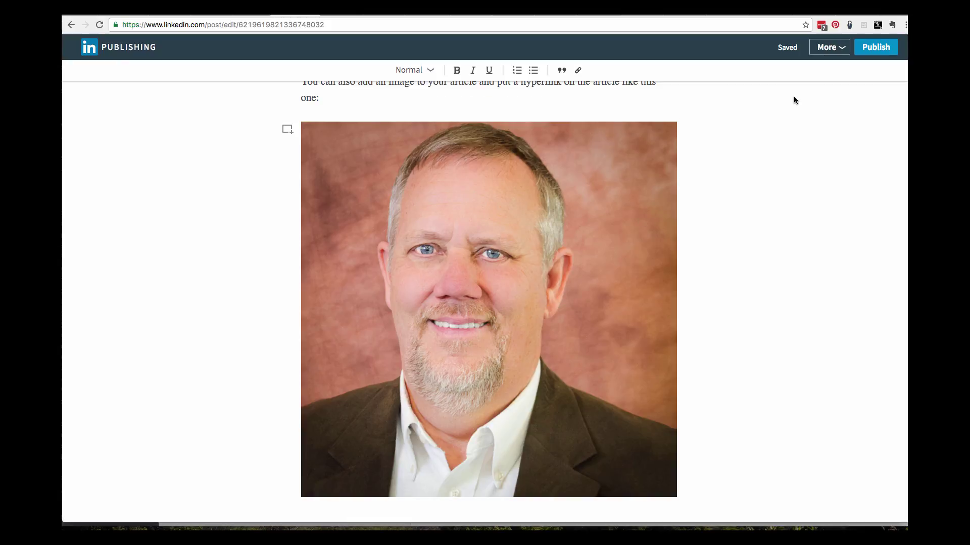
Publish 'Testing with Teddy', confirming in the 'You're almost done' dialog.
click(879, 50)
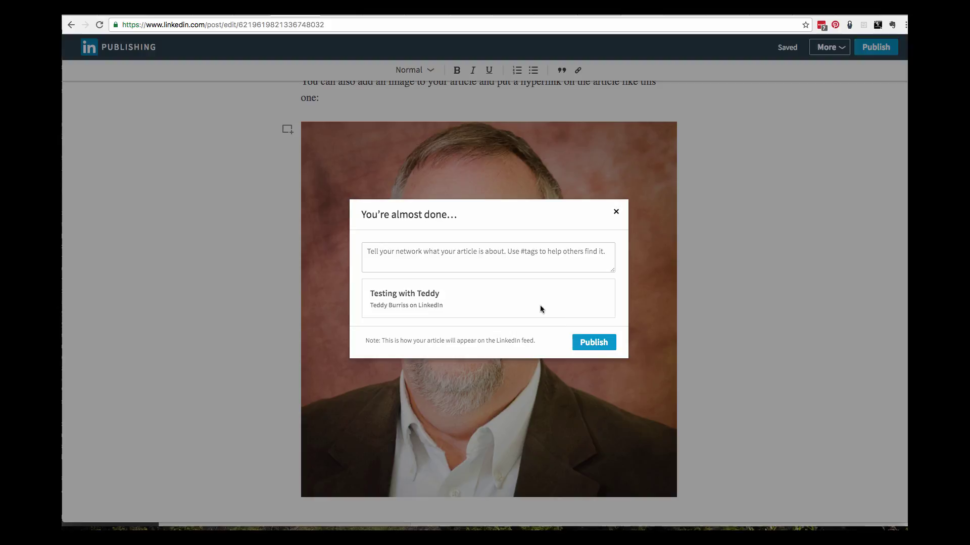
click(597, 346)
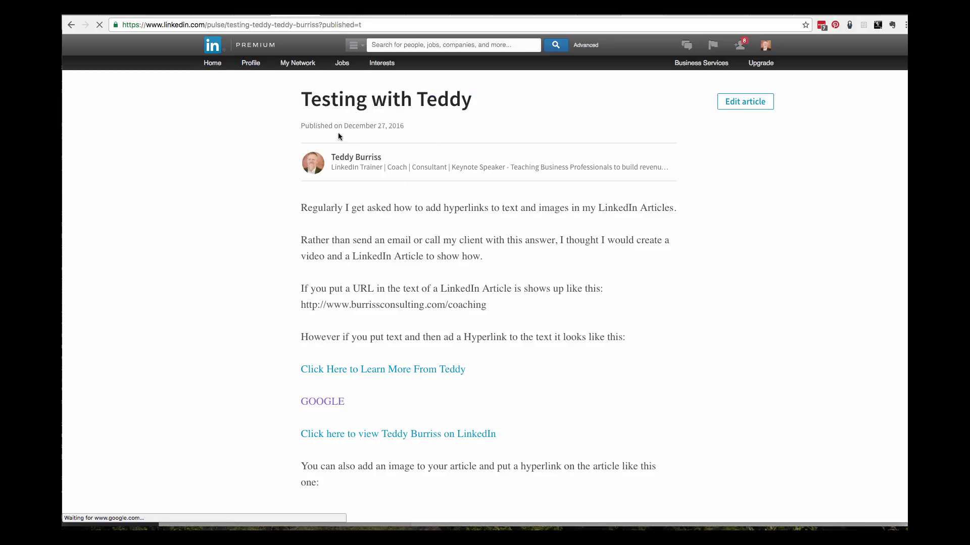
scroll(432, 256, down, 2)
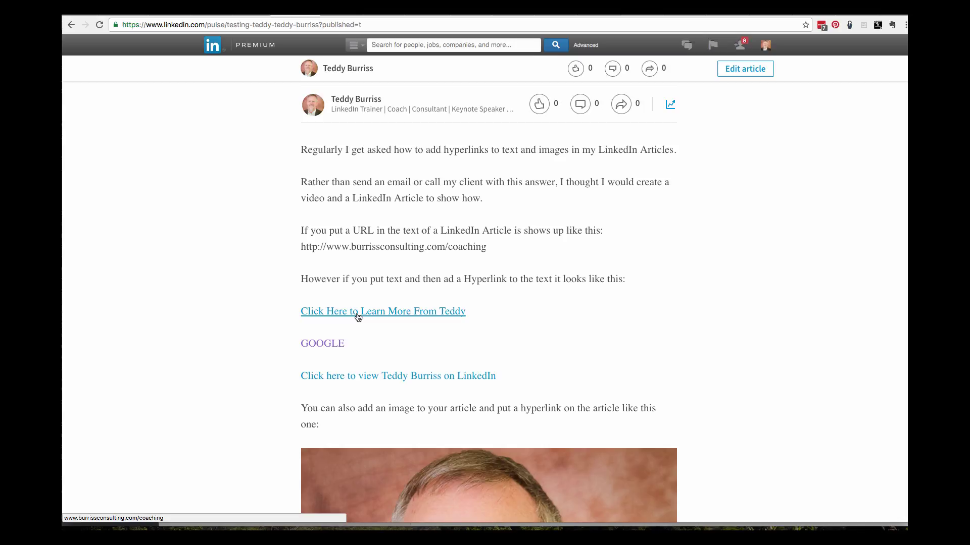
click(330, 345)
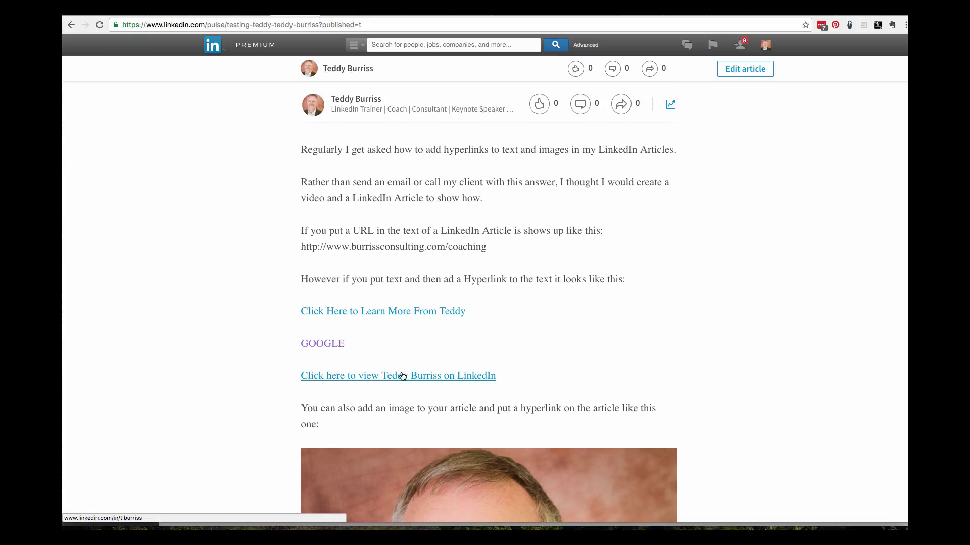
scroll(589, 336, down, 6)
scroll(589, 339, down, 1)
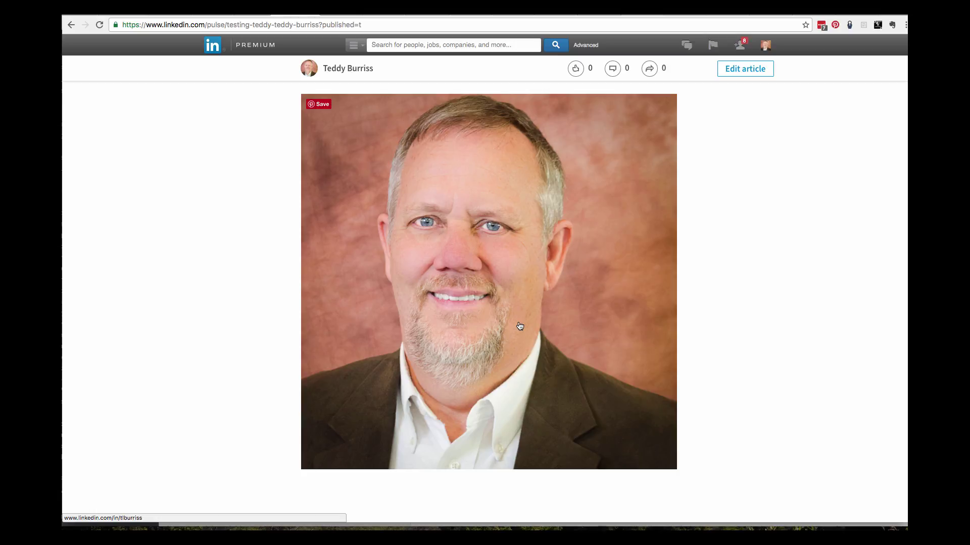
scroll(519, 326, down, 6)
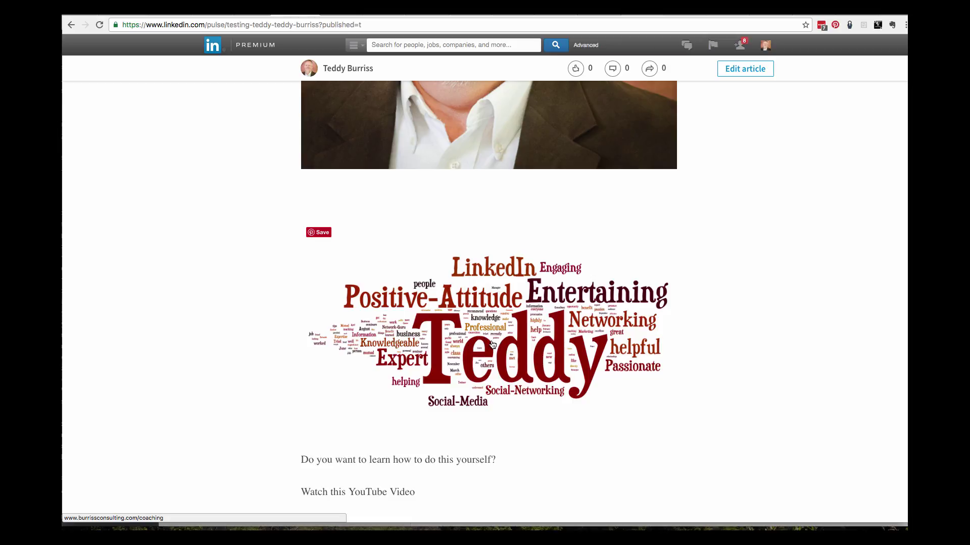
Test the word-cloud and portrait image links, returning to the article after each page opens.
click(492, 343)
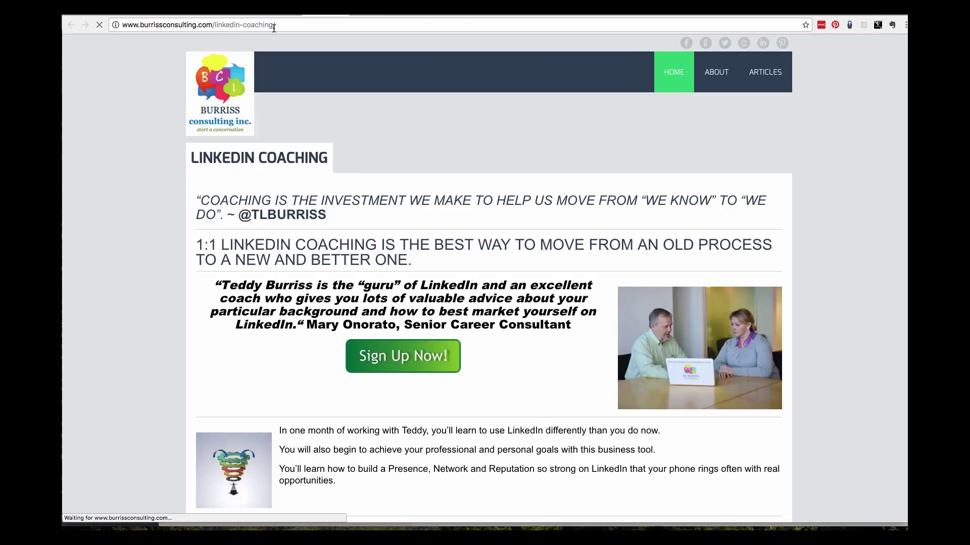
click(342, 14)
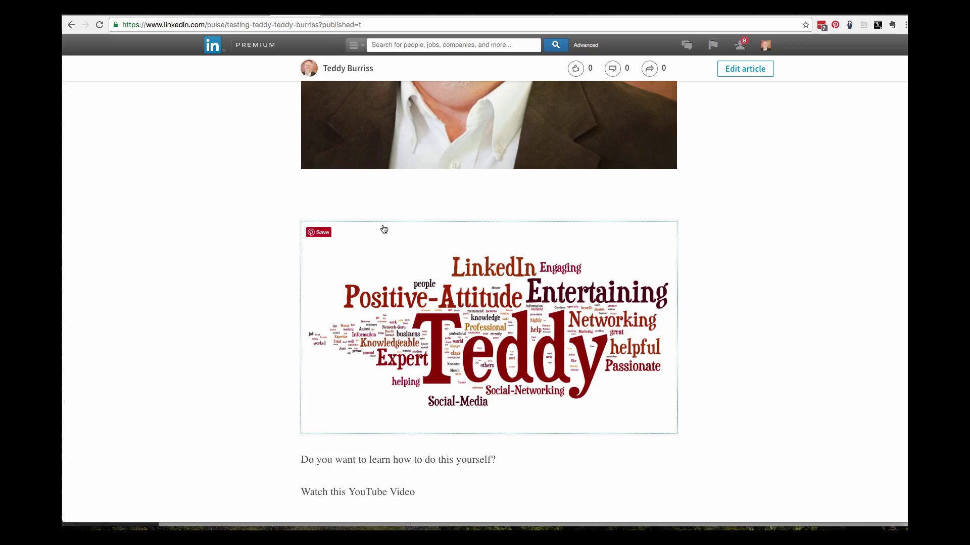
scroll(408, 174, up, 5)
click(408, 173)
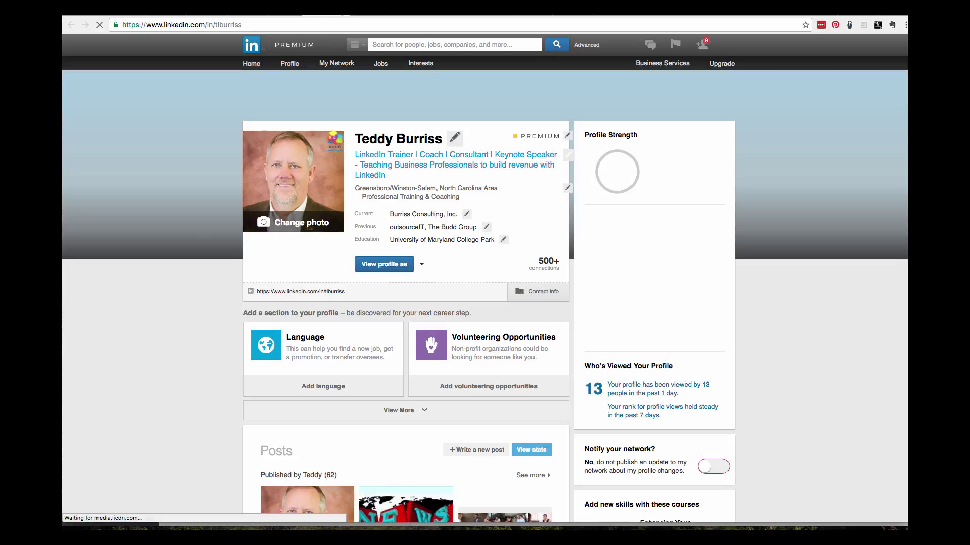
click(283, 16)
scroll(381, 194, up, 10)
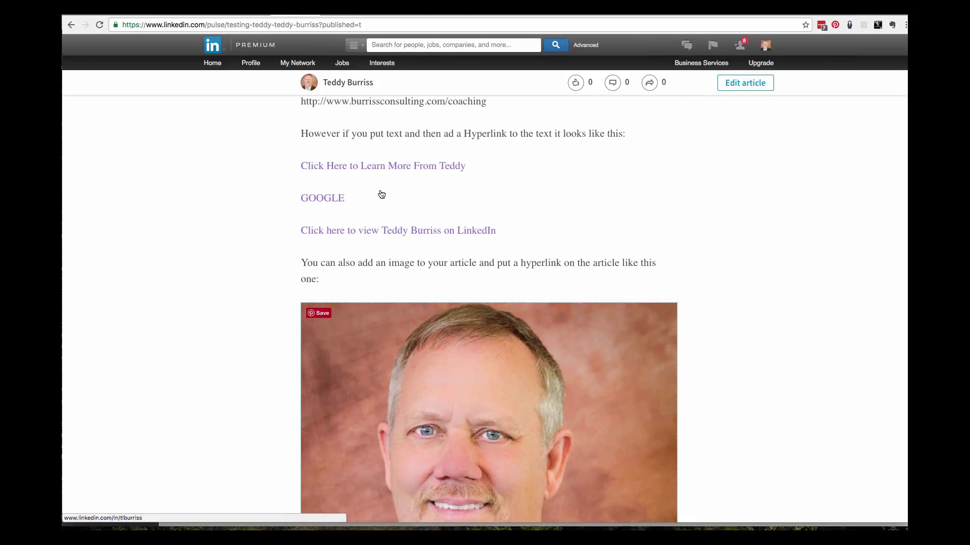
drag(301, 296, 419, 295)
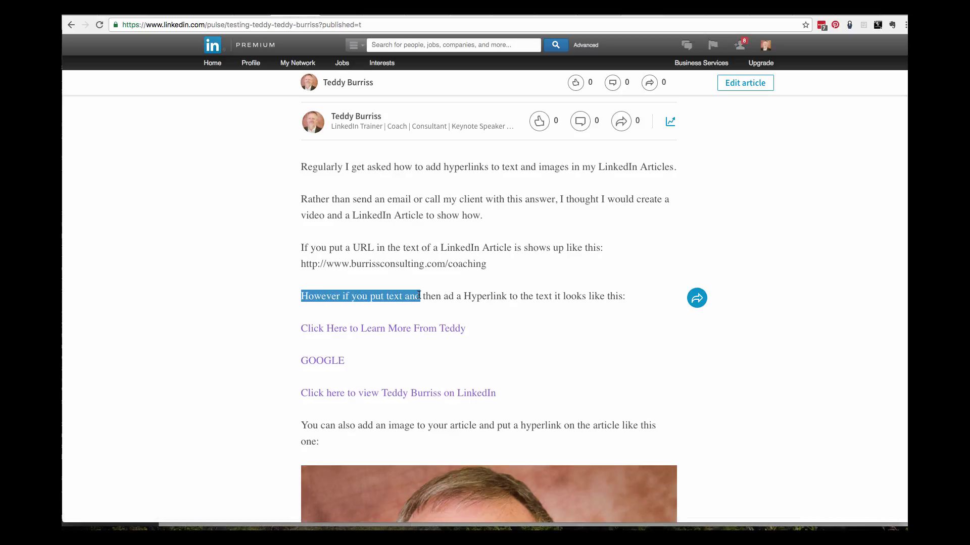
scroll(420, 303, down, 5)
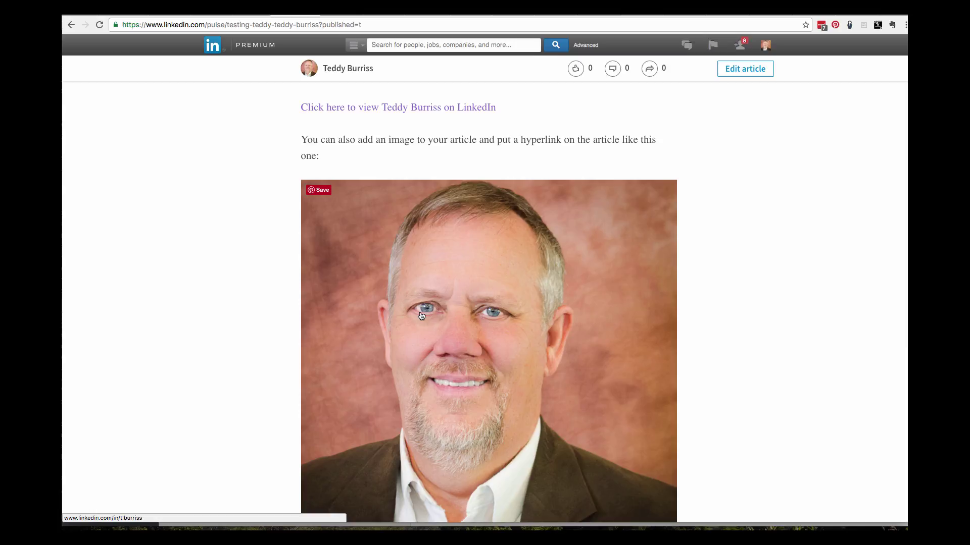
scroll(421, 315, up, 5)
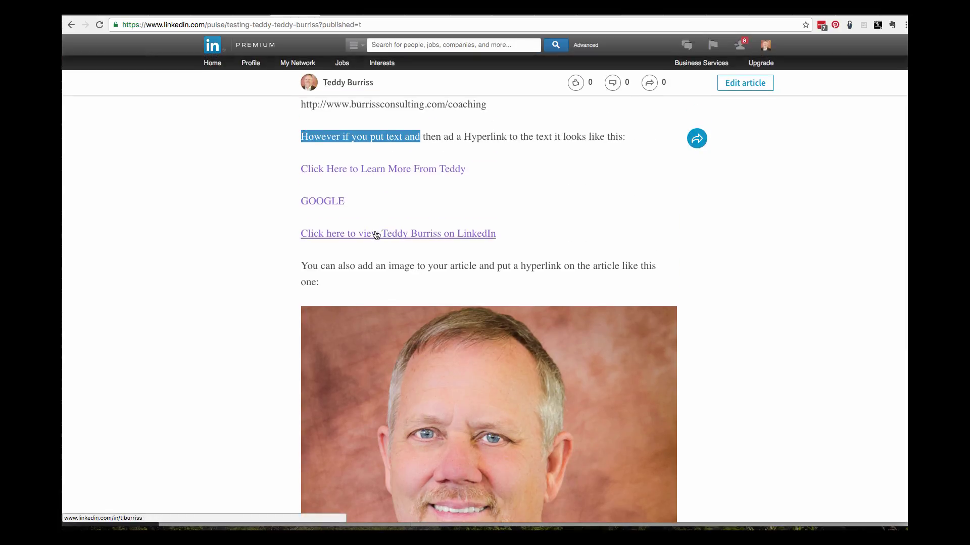